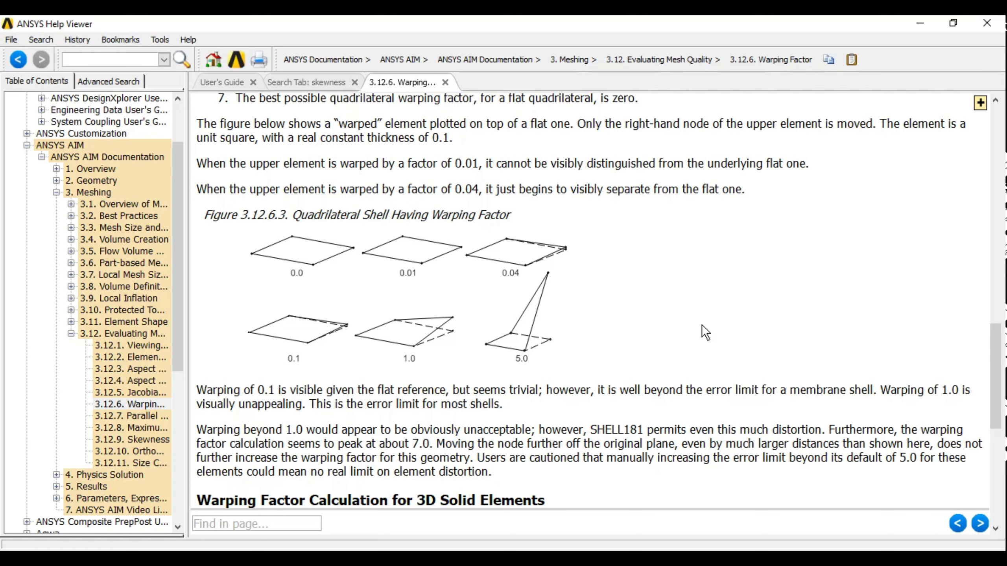
# - Scroll through the rest of the 3D solid Warping Factor help page
pyautogui.scroll(2, 702, 325)
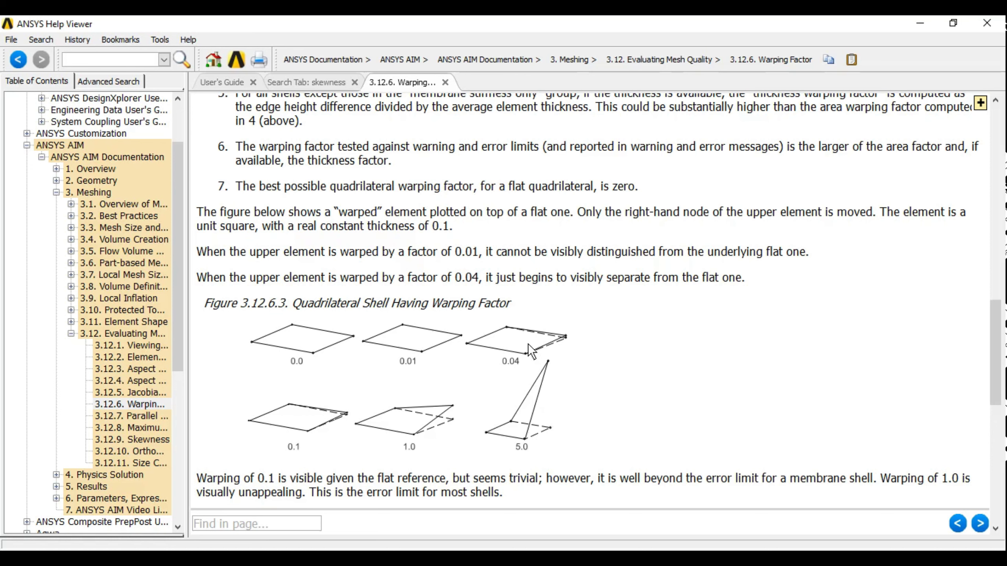
pyautogui.scroll(-2, 568, 413)
pyautogui.scroll(-3, 475, 326)
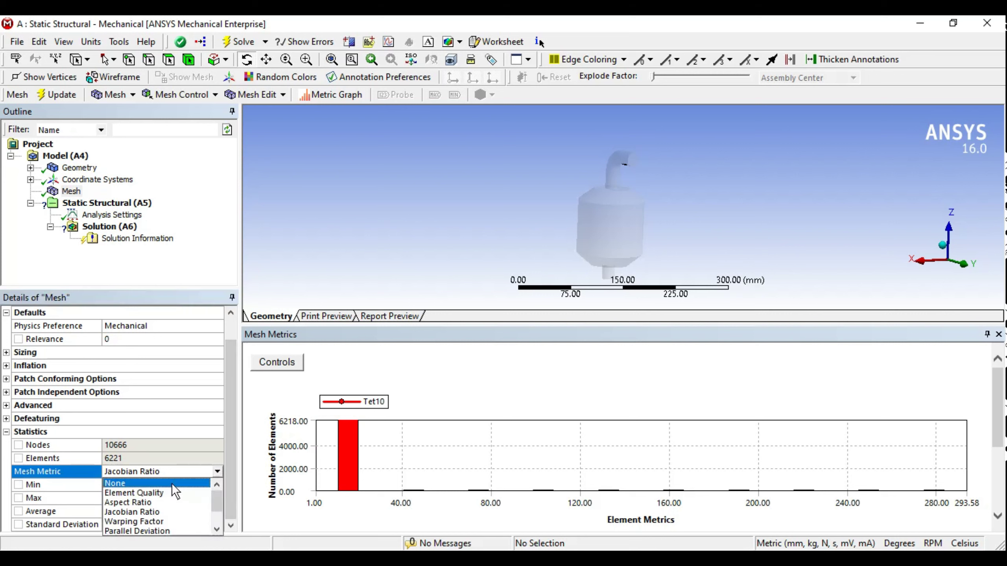
# - Set the tet mesh (project A) Mesh Metric to Warping Factor and inspect the model
pyautogui.click(150, 522)
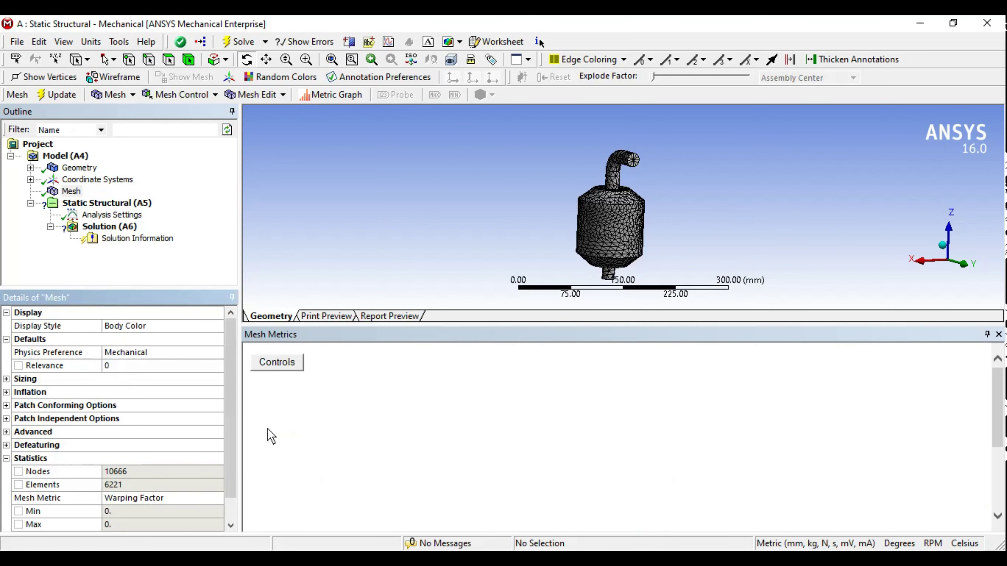
pyautogui.moveTo(666, 239); pyautogui.dragTo(648, 230, button='middle')
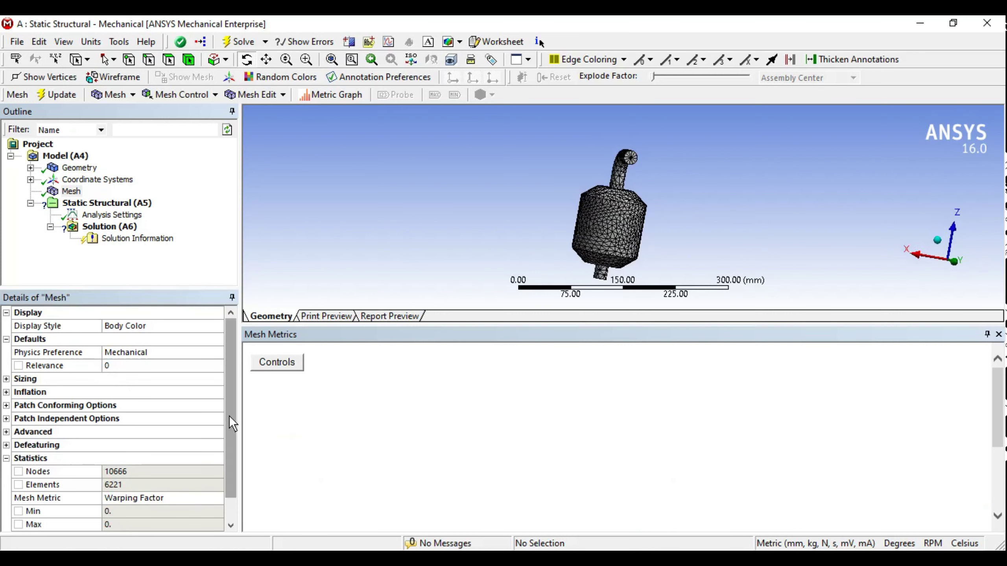
pyautogui.scroll(-1, 229, 421)
# - Set the hex mesh (project B) to Warping Factor with an enlarged metrics chart and top-down view
pyautogui.click(568, 533)
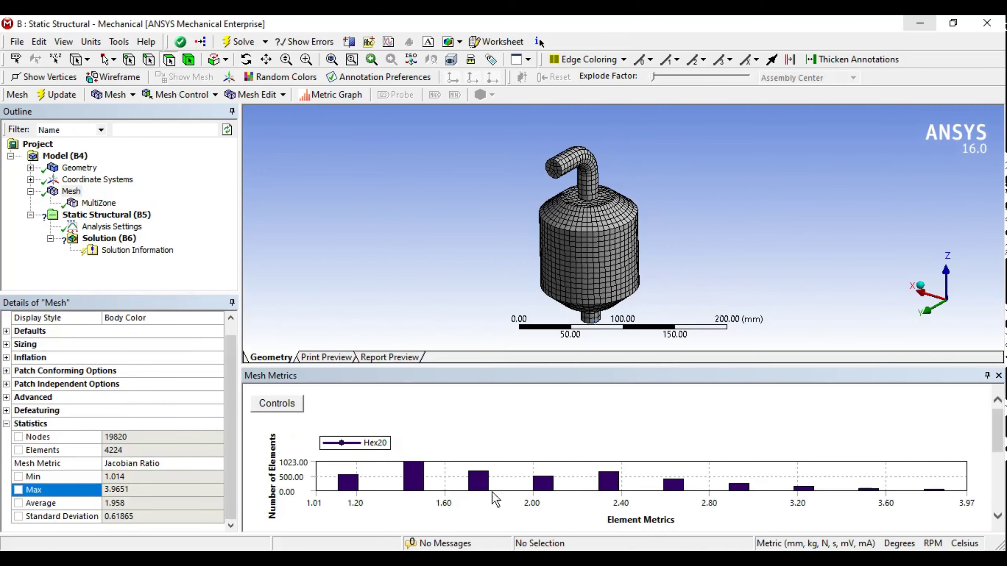
pyautogui.click(218, 463)
pyautogui.click(145, 513)
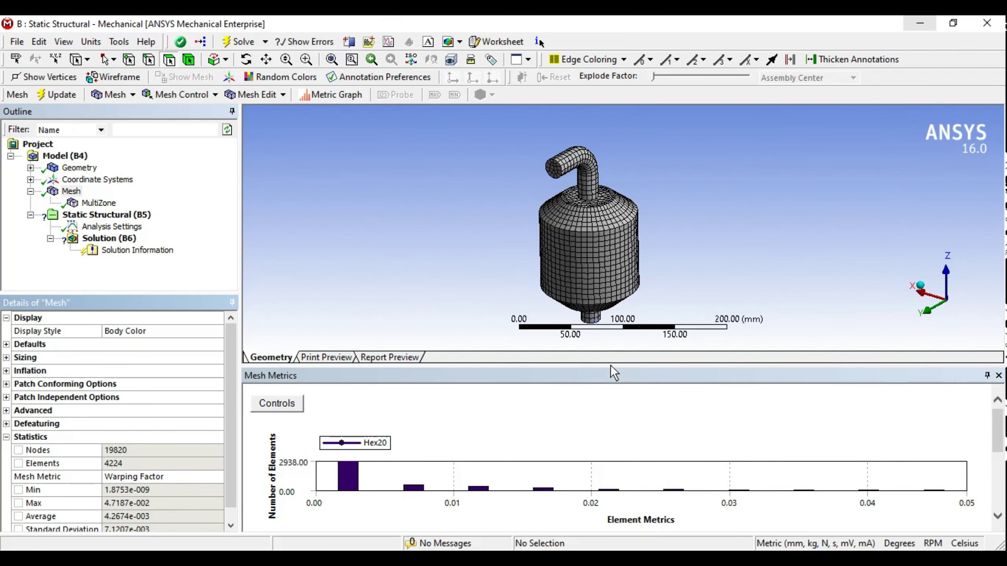
pyautogui.moveTo(611, 366); pyautogui.dragTo(605, 325)
pyautogui.moveTo(604, 218)
pyautogui.mouseDown(button='middle')
pyautogui.moveTo(609, 231)
pyautogui.moveTo(591, 224)
pyautogui.mouseUp(button='middle')
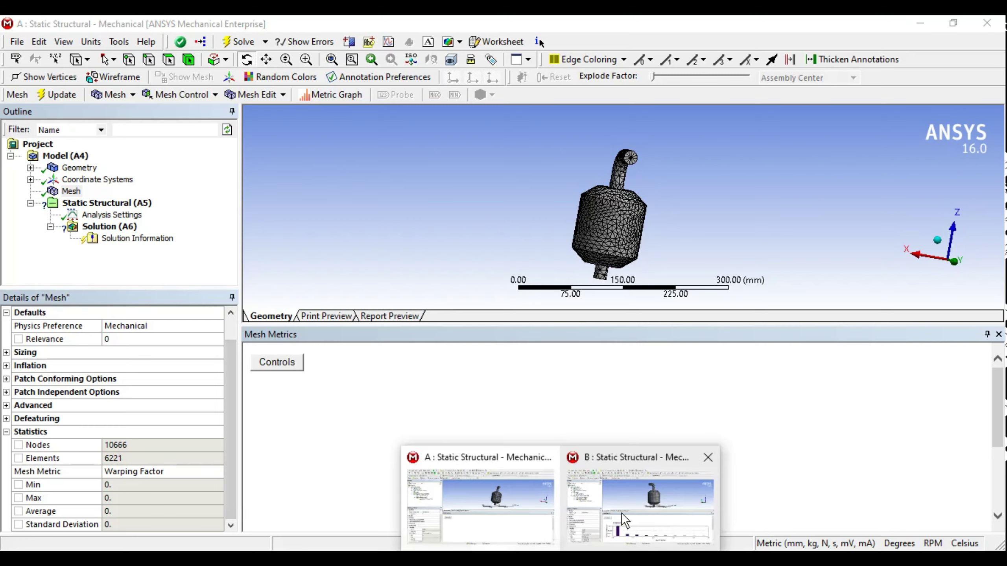
# - Isolate the hex elements in the first, second and third Warping Factor bins in turn
pyautogui.click(628, 514)
pyautogui.moveTo(553, 222); pyautogui.dragTo(532, 214, button='middle')
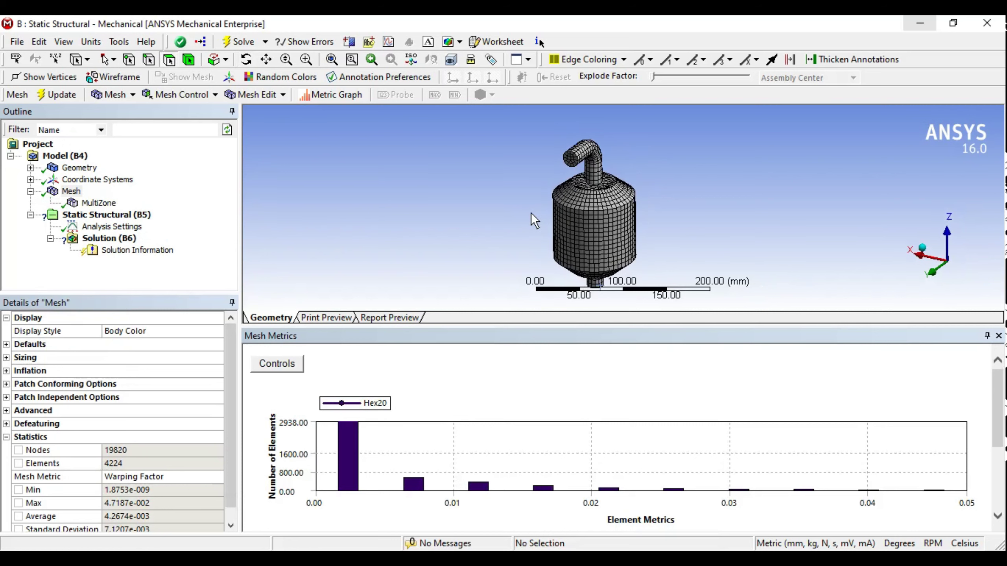
pyautogui.click(355, 449)
pyautogui.click(423, 488)
pyautogui.click(484, 487)
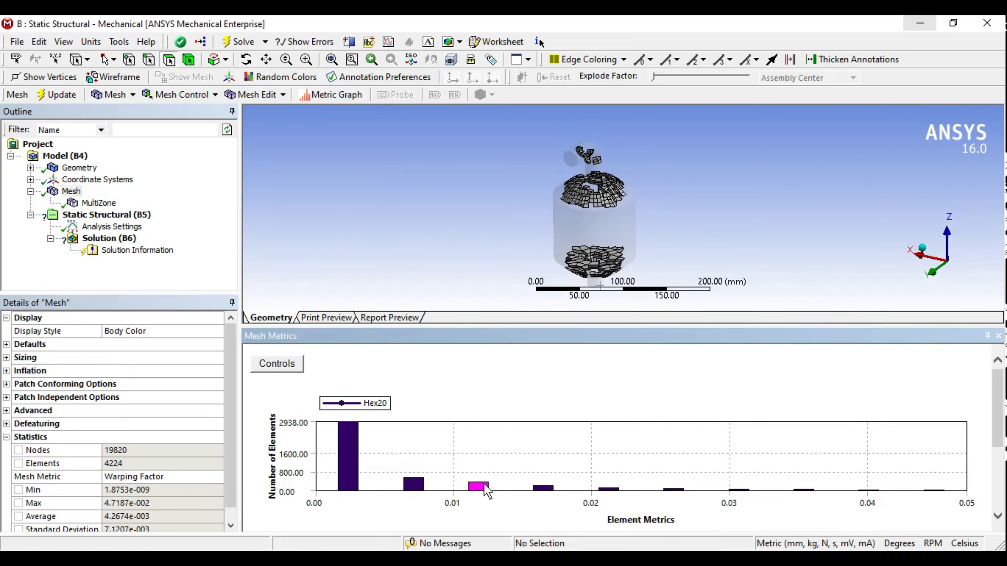
pyautogui.scroll(-1, 174, 494)
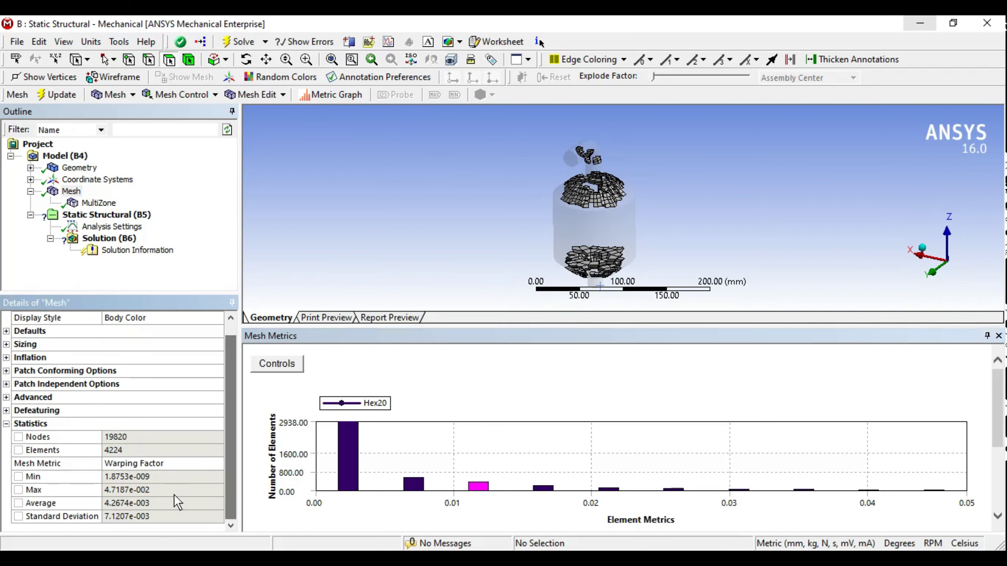
# - Check the maximum warping value and display only the worst-warped hex elements from the last bin
pyautogui.click(159, 491)
pyautogui.click(173, 492)
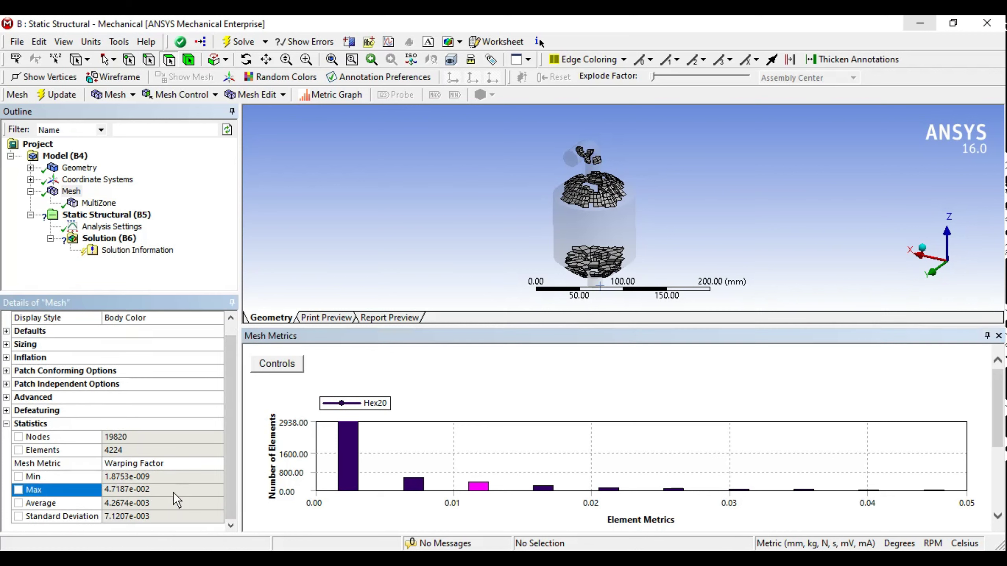
pyautogui.click(936, 489)
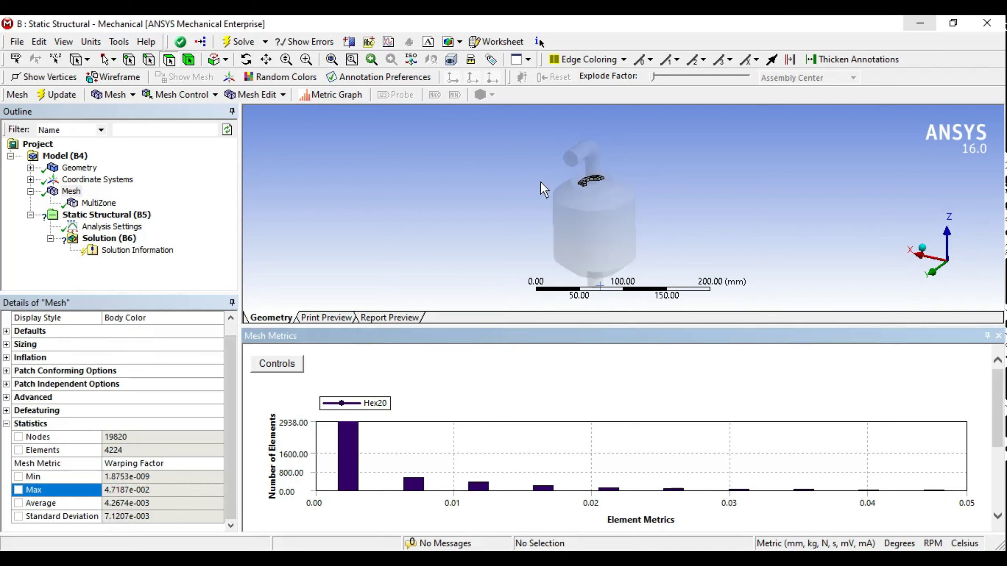
pyautogui.moveTo(540, 181)
pyautogui.mouseDown(button='middle')
pyautogui.moveTo(725, 173)
pyautogui.moveTo(739, 200)
pyautogui.moveTo(703, 172)
pyautogui.moveTo(734, 175)
pyautogui.moveTo(651, 191)
pyautogui.moveTo(645, 173)
pyautogui.moveTo(665, 158)
pyautogui.moveTo(639, 184)
pyautogui.moveTo(637, 174)
pyautogui.moveTo(690, 201)
pyautogui.moveTo(540, 201)
pyautogui.moveTo(572, 192)
pyautogui.mouseUp(button='middle')
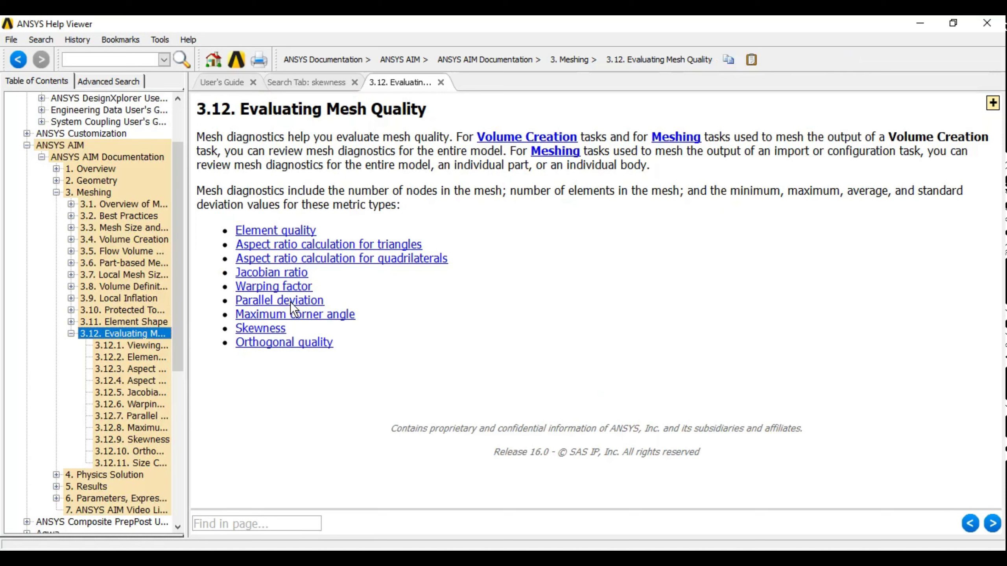
# - Read through the 3.12.7 Parallel Deviation help page
pyautogui.click(131, 416)
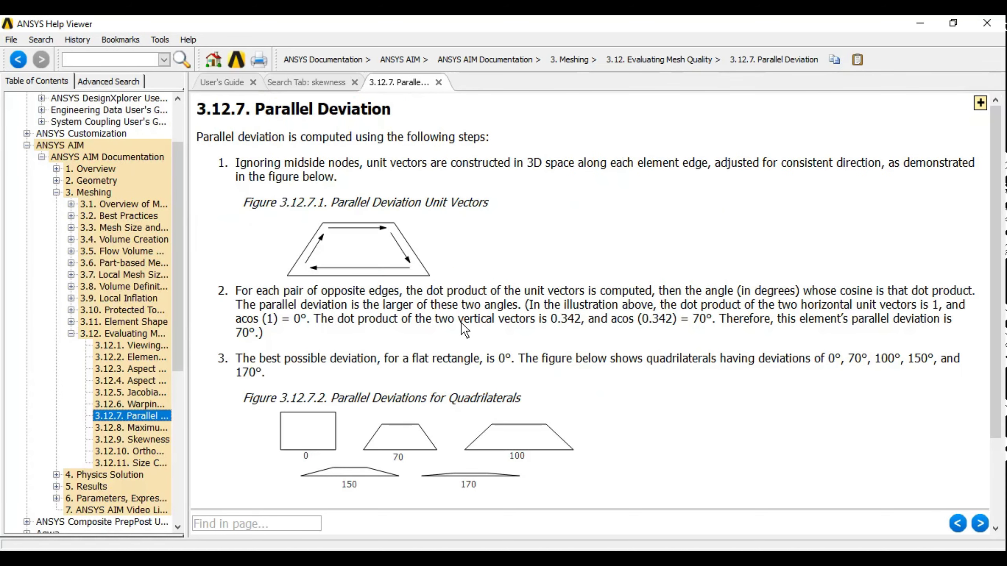
pyautogui.scroll(-3, 600, 345)
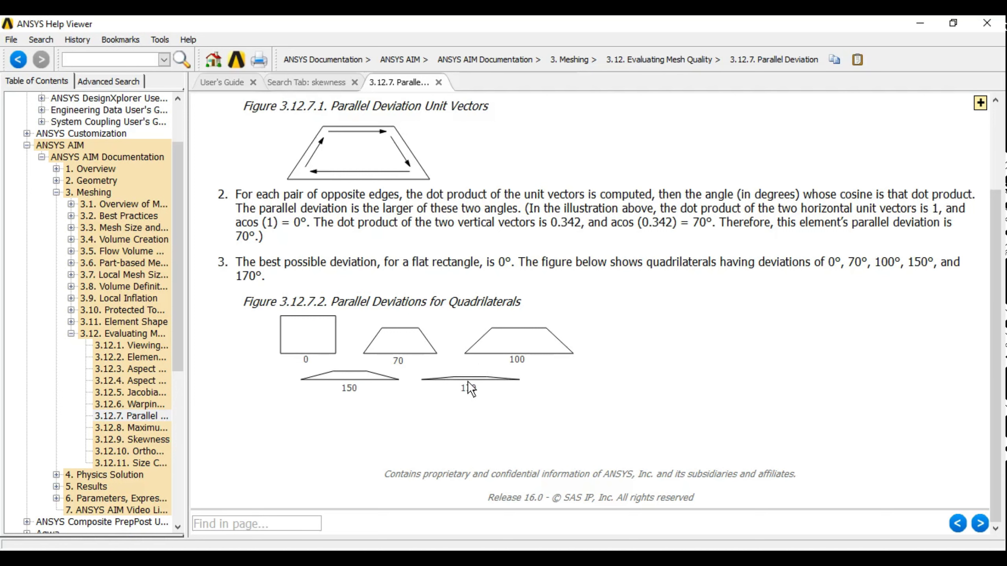
pyautogui.scroll(2, 479, 412)
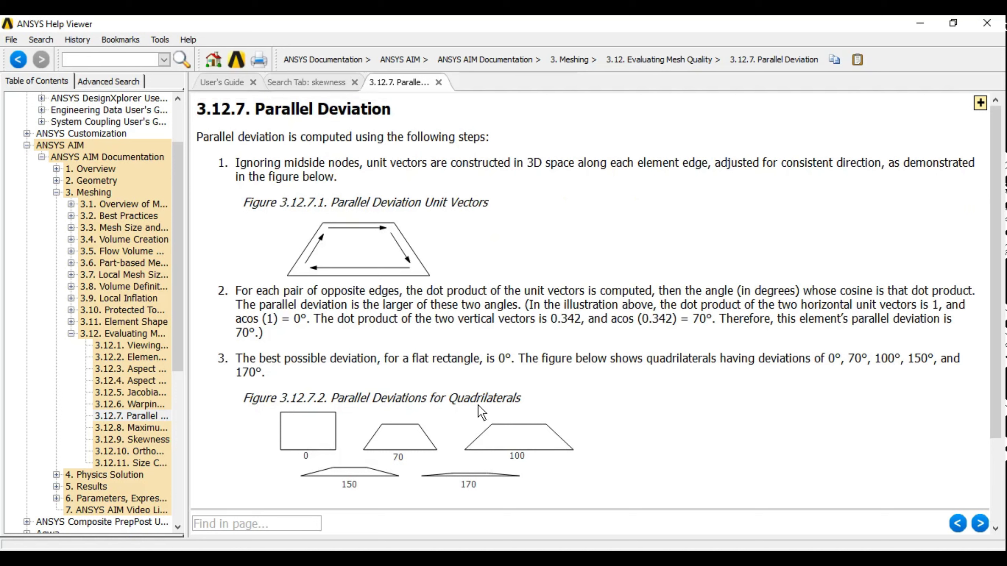
# - Highlight the step-2 dot-product example and its 70° result, then return to the tet model
pyautogui.moveTo(485, 319); pyautogui.dragTo(648, 320)
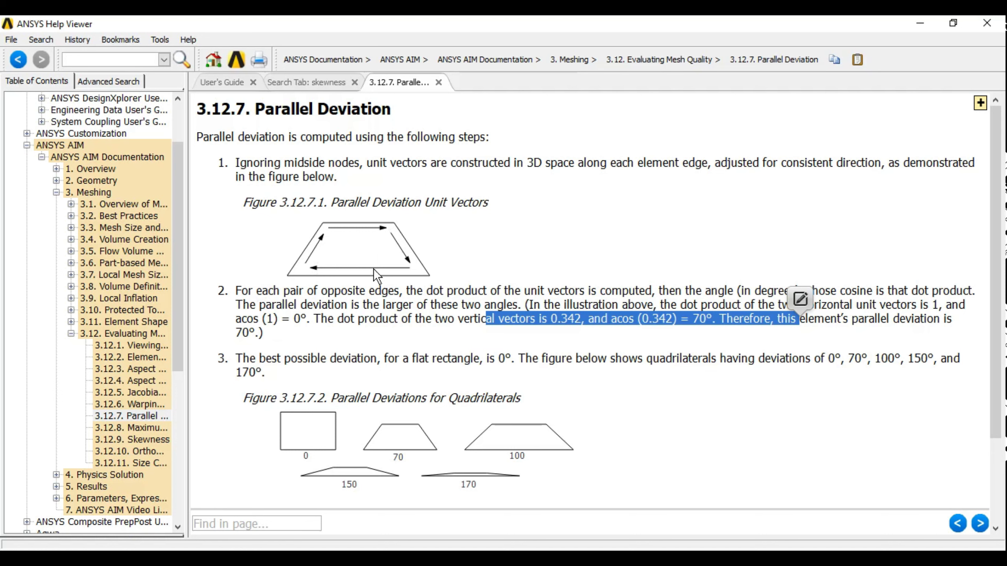
pyautogui.click(640, 326)
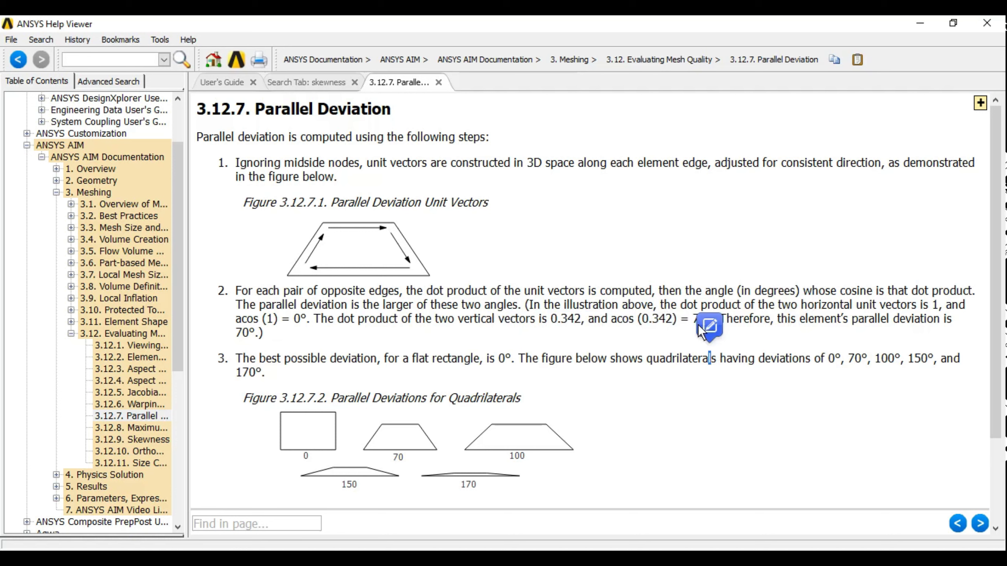
pyautogui.click(693, 316)
pyautogui.moveTo(711, 320); pyautogui.dragTo(711, 320)
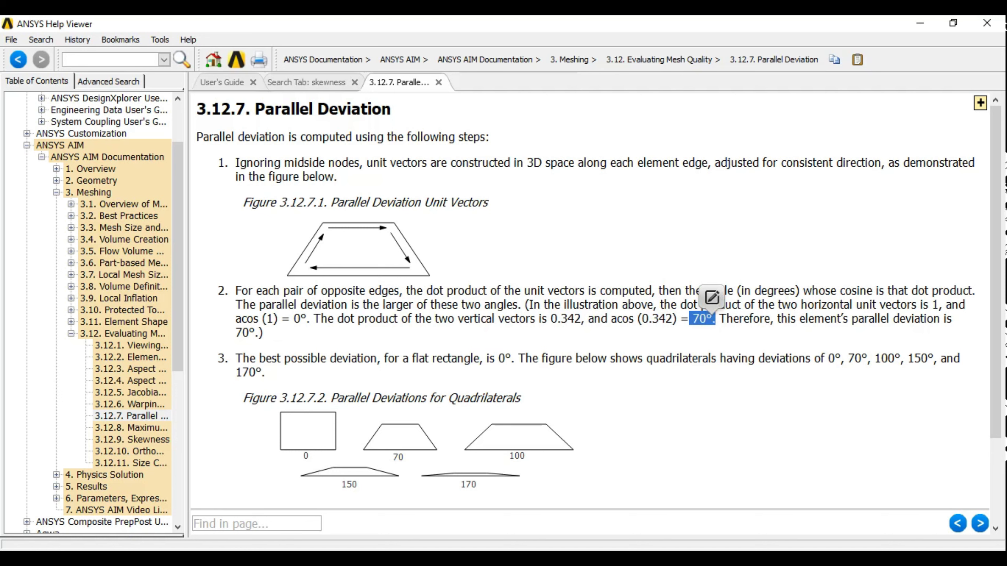
pyautogui.click(476, 516)
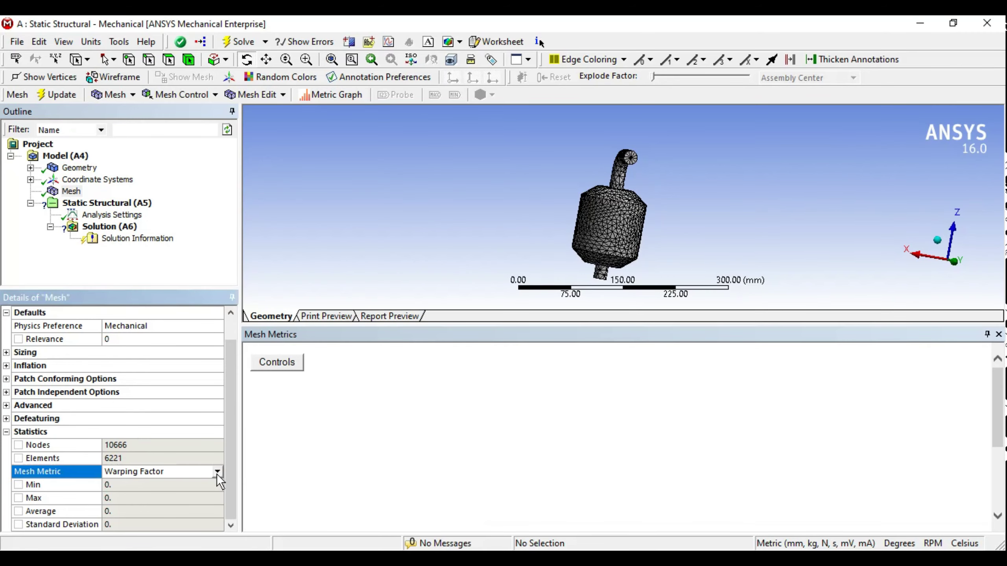
# - Set Parallel Deviation as the mesh metric for both the tet and hex models, enlarging the chart
pyautogui.click(217, 472)
pyautogui.click(134, 529)
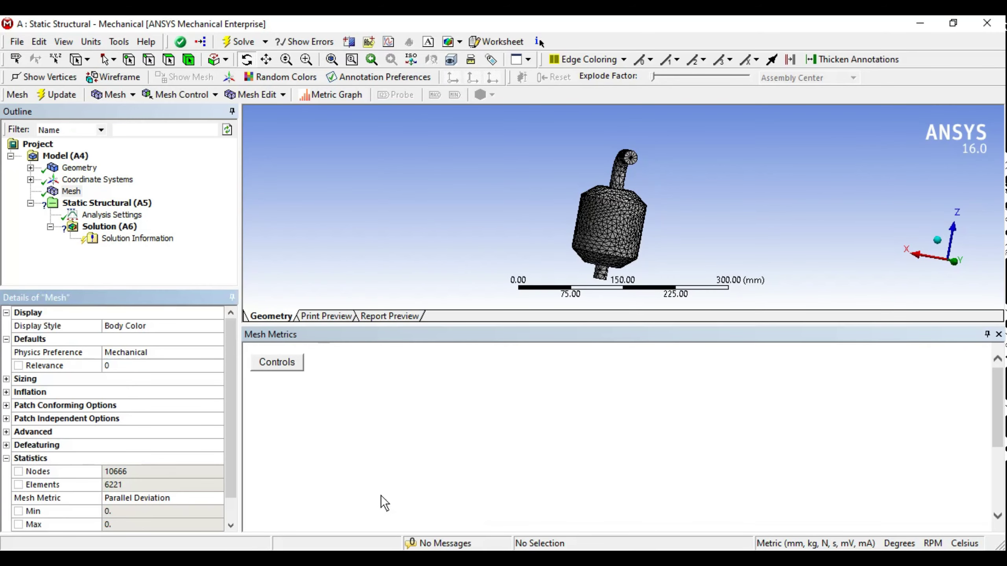
pyautogui.click(645, 497)
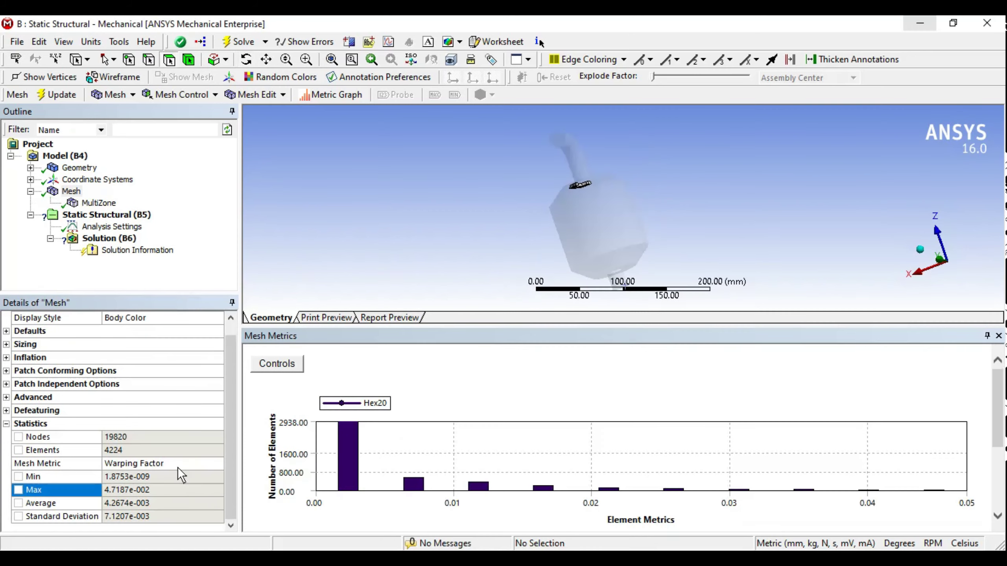
pyautogui.click(216, 464)
pyautogui.click(142, 524)
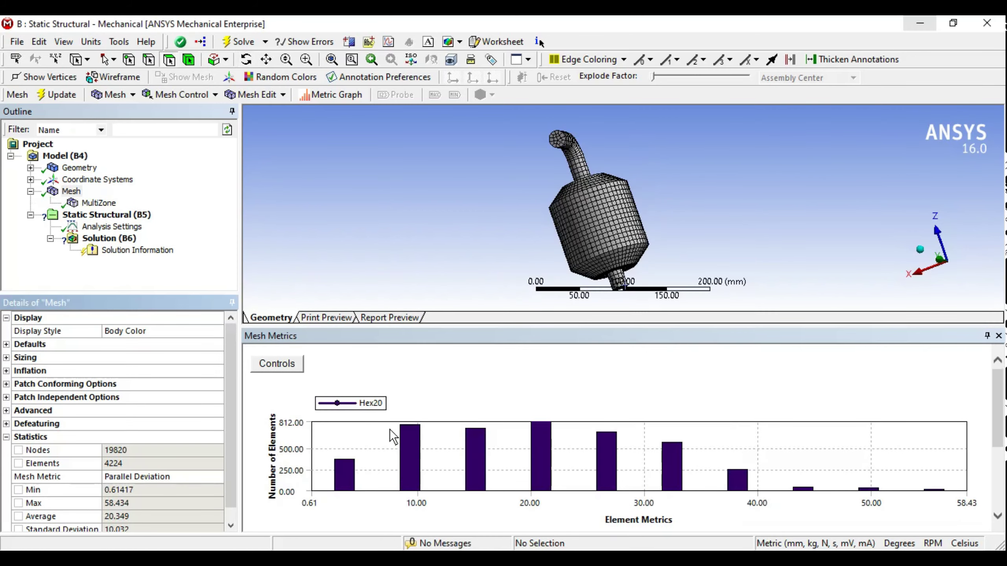
pyautogui.moveTo(484, 328); pyautogui.dragTo(486, 294)
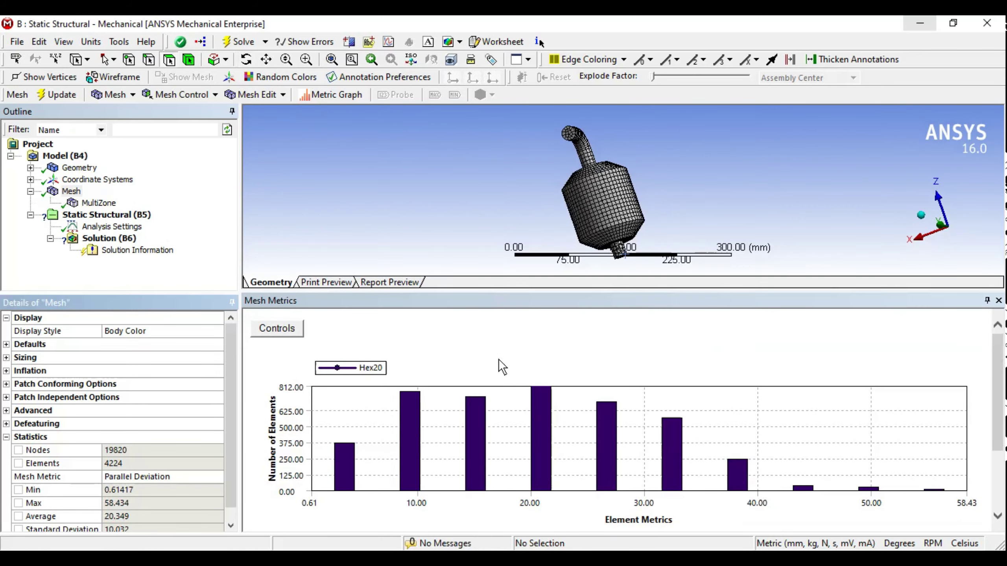
# - Check the 58.434 maximum and zoom onto the hex elements in the highest deviation bin
pyautogui.moveTo(231, 491); pyautogui.dragTo(231, 511)
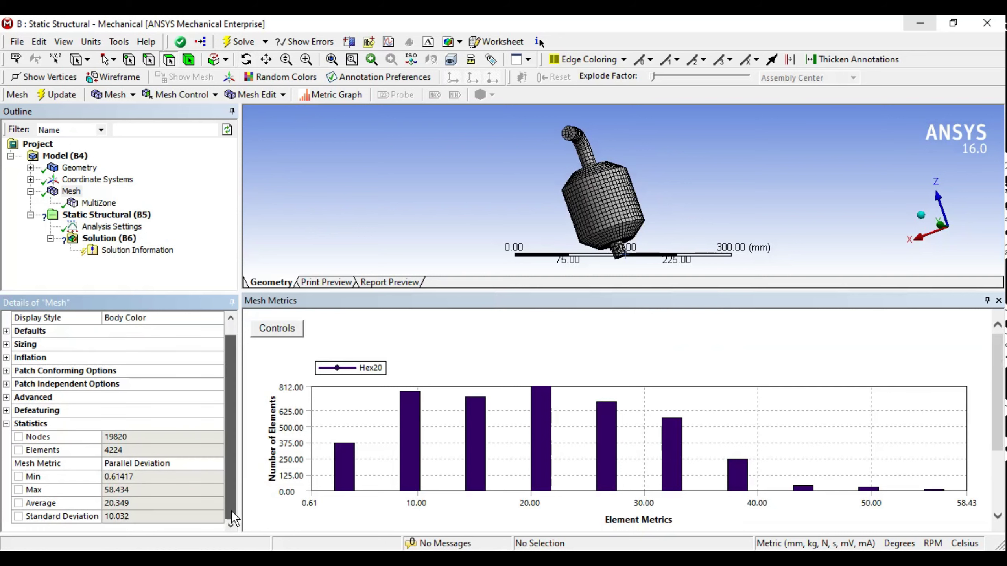
pyautogui.click(135, 487)
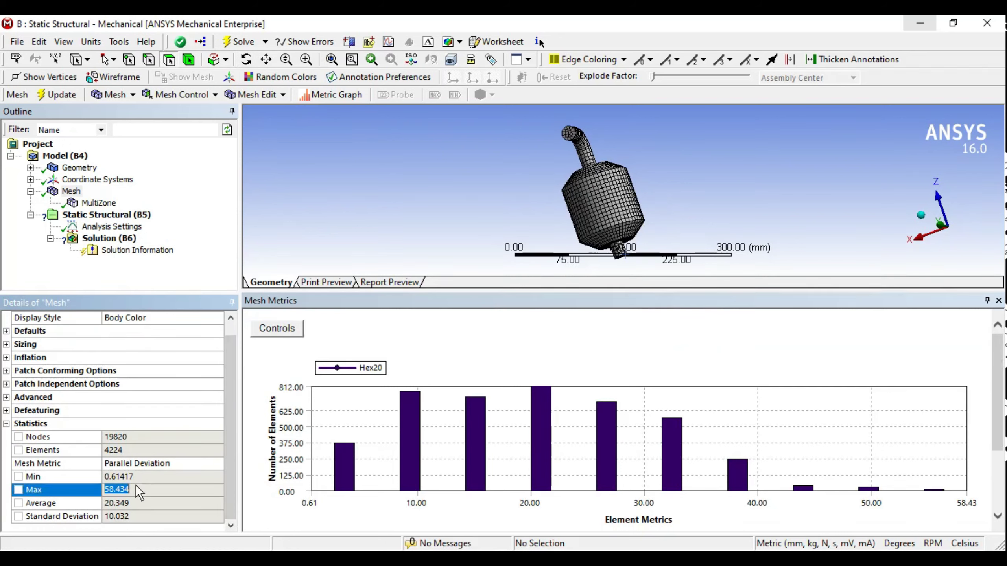
pyautogui.click(933, 490)
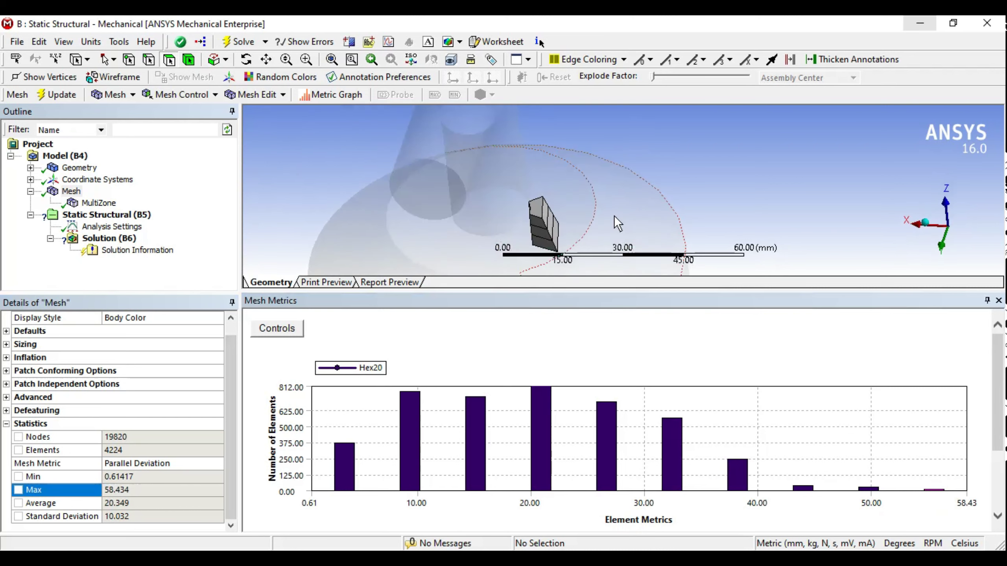
pyautogui.moveTo(613, 215)
pyautogui.mouseDown(button='middle')
pyautogui.moveTo(749, 211)
pyautogui.moveTo(599, 220)
pyautogui.moveTo(594, 153)
pyautogui.moveTo(556, 226)
pyautogui.mouseUp(button='middle')
pyautogui.moveTo(595, 292); pyautogui.dragTo(607, 419)
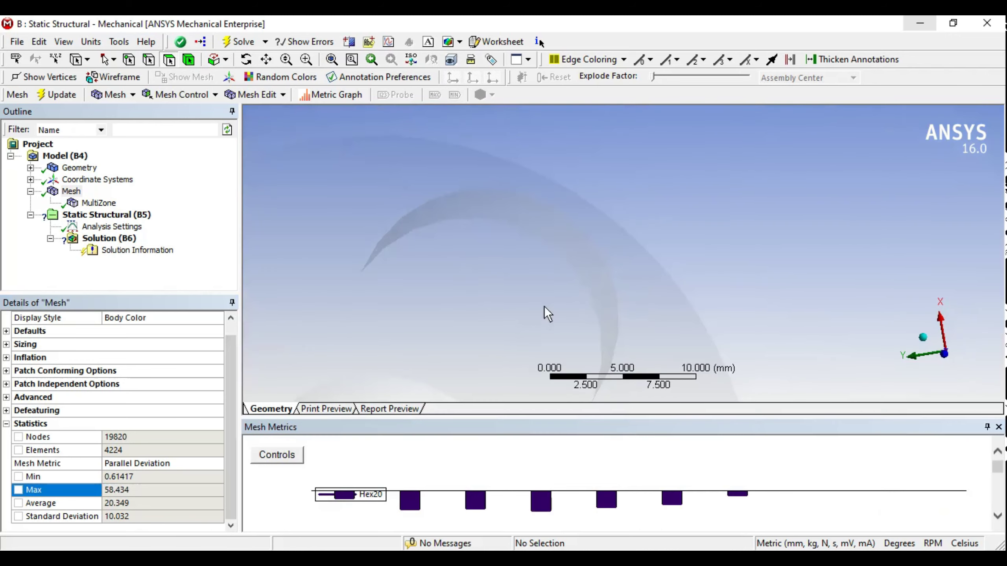
pyautogui.moveTo(544, 313)
pyautogui.mouseDown(button='middle')
pyautogui.moveTo(633, 265)
pyautogui.moveTo(631, 292)
pyautogui.moveTo(628, 247)
pyautogui.moveTo(609, 260)
pyautogui.mouseUp(button='middle')
pyautogui.scroll(3, 614, 267)
pyautogui.scroll(2, 613, 268)
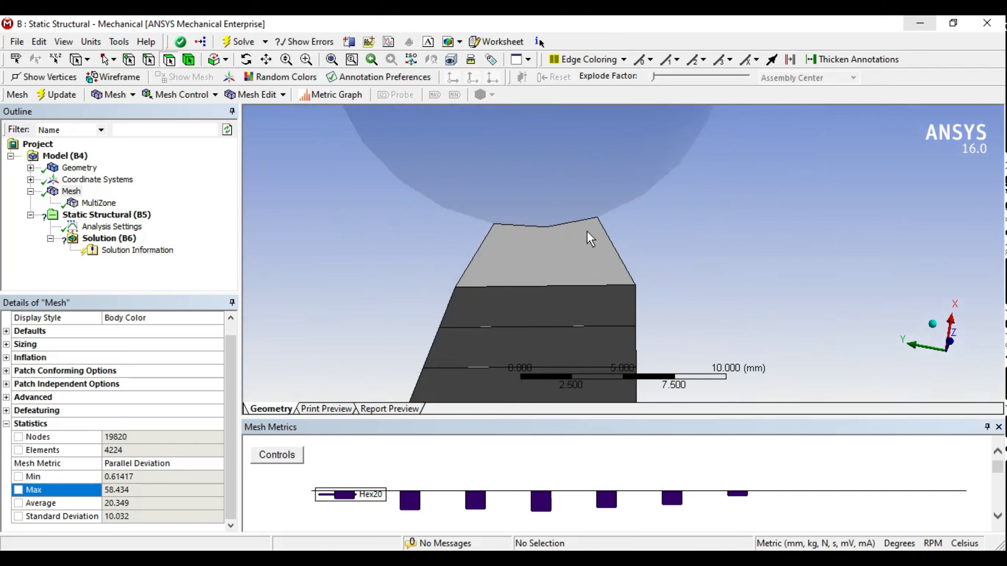
# - Show the hex elements of one Parallel Deviation range and enlarge the histogram
pyautogui.click(342, 499)
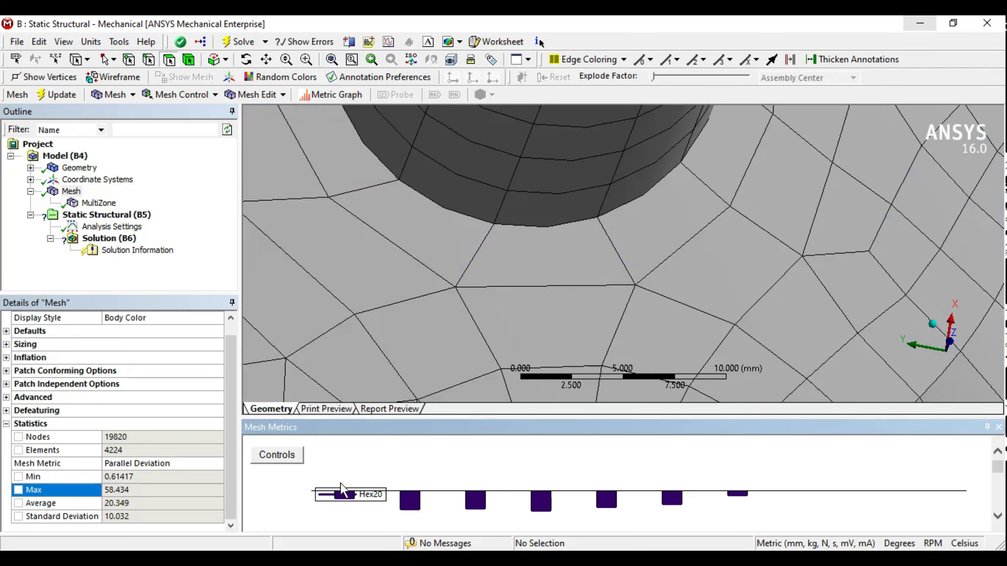
pyautogui.scroll(-8, 571, 239)
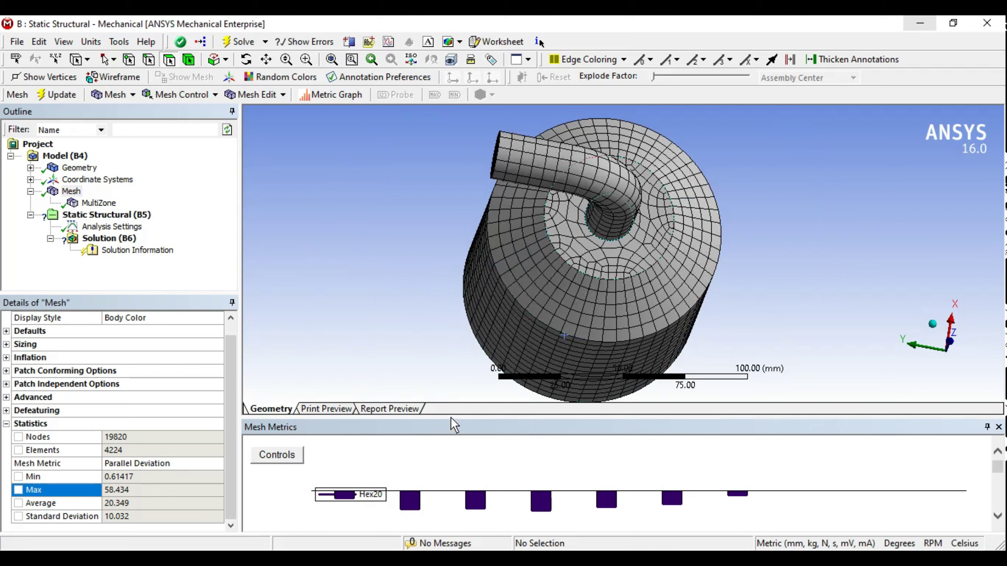
pyautogui.moveTo(451, 417); pyautogui.dragTo(444, 359)
# - Inspect the lowest Parallel Deviation hex elements, then restore the full hex model view
pyautogui.click(345, 485)
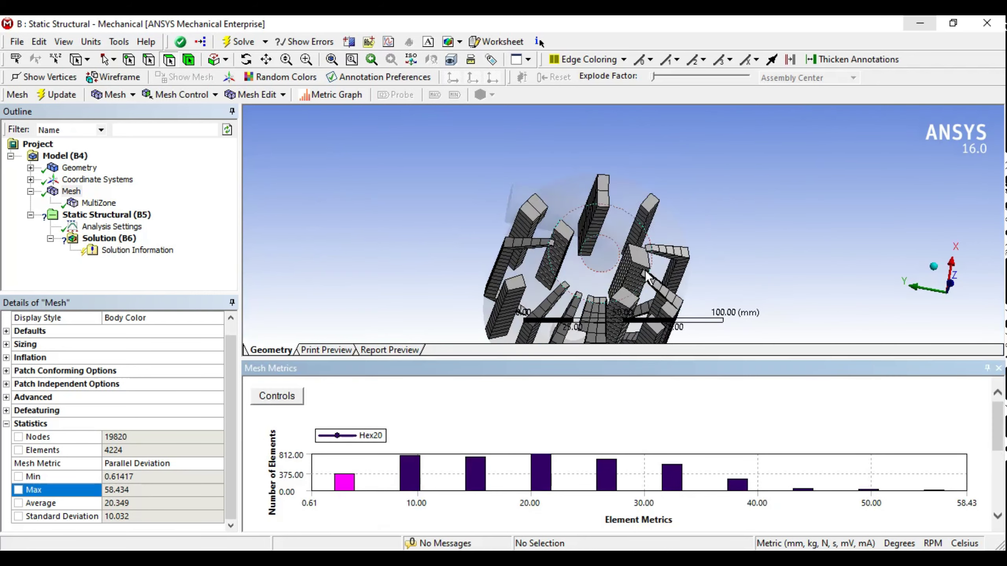
pyautogui.moveTo(611, 301); pyautogui.dragTo(623, 295, button='middle')
pyautogui.scroll(5, 624, 296)
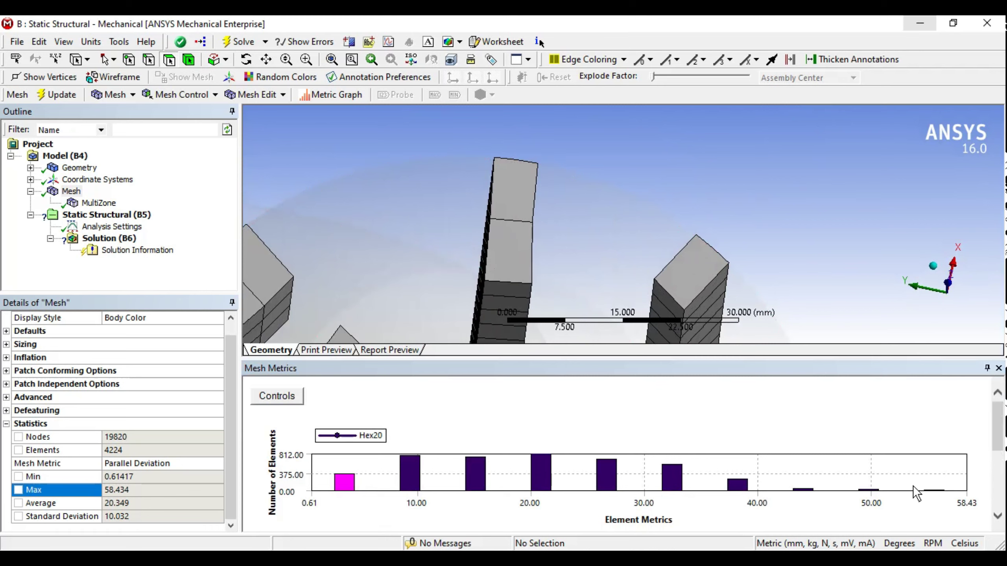
pyautogui.click(936, 490)
pyautogui.moveTo(638, 289)
pyautogui.keyDown('ctrl'); pyautogui.mouseDown(button='middle')
pyautogui.moveTo(657, 203)
pyautogui.moveTo(664, 266)
pyautogui.moveTo(604, 242)
pyautogui.moveTo(632, 197)
pyautogui.moveTo(607, 223)
pyautogui.moveTo(597, 205)
pyautogui.mouseUp(button='middle'); pyautogui.keyUp('ctrl')
pyautogui.scroll(-5, 604, 211)
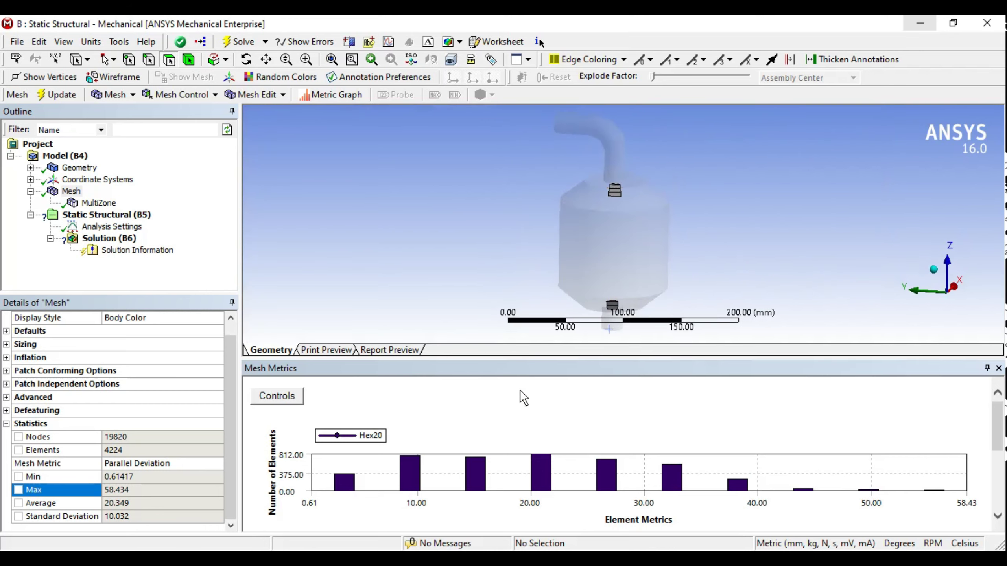
pyautogui.moveTo(622, 240); pyautogui.dragTo(655, 247, button='middle')
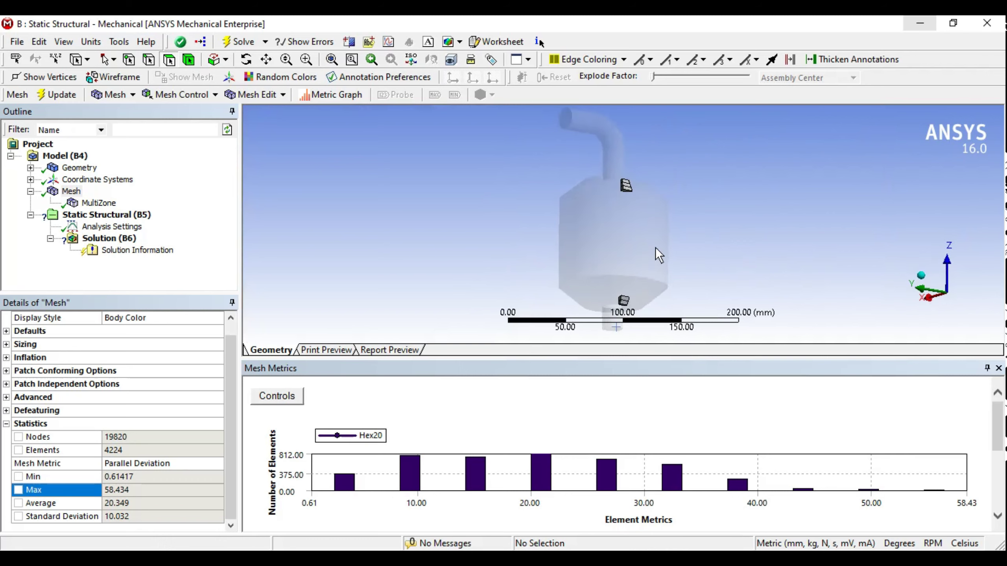
pyautogui.moveTo(652, 359); pyautogui.dragTo(653, 366)
pyautogui.moveTo(611, 319)
pyautogui.mouseDown(button='middle')
pyautogui.moveTo(632, 281)
pyautogui.moveTo(605, 307)
pyautogui.mouseUp(button='middle')
# - From the tet model's Mesh Metric list, bring up ANSYS Help with F1
pyautogui.click(508, 522)
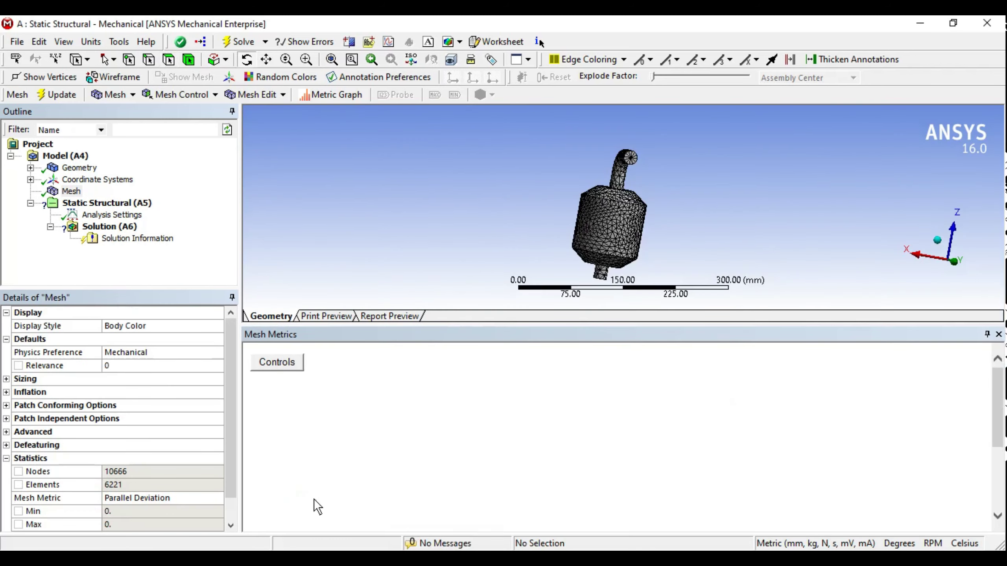
pyautogui.click(216, 498)
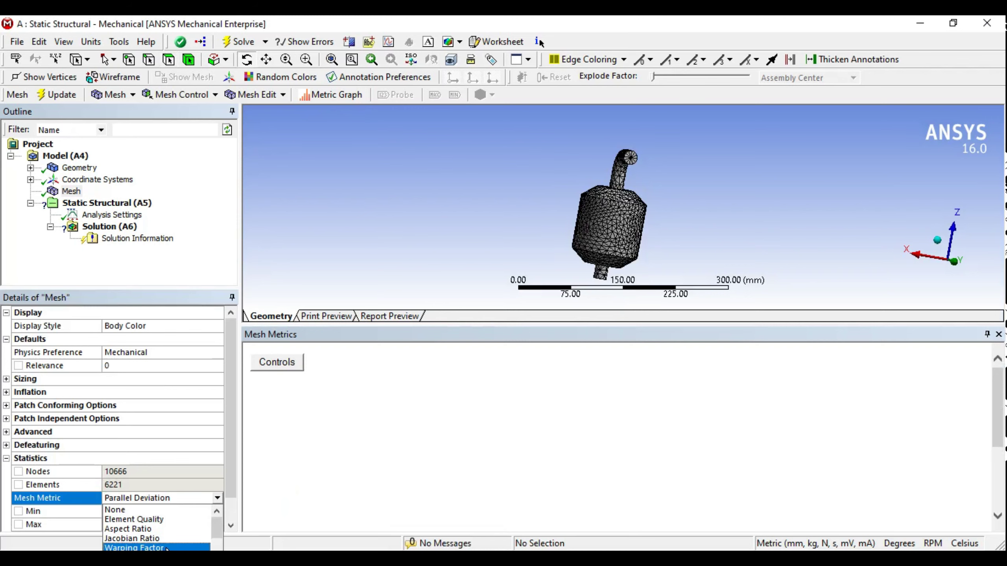
pyautogui.scroll(-1, 219, 540)
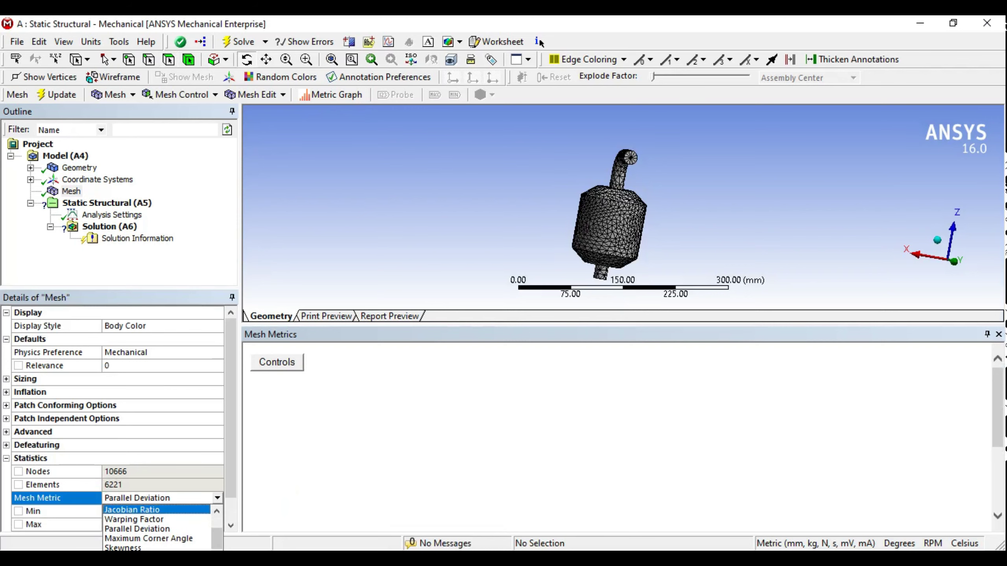
pyautogui.press('F1')
# - Open 3.12.8 Maximum Corner Angle from Evaluating Mesh Quality and read to the bottom
pyautogui.click(166, 333)
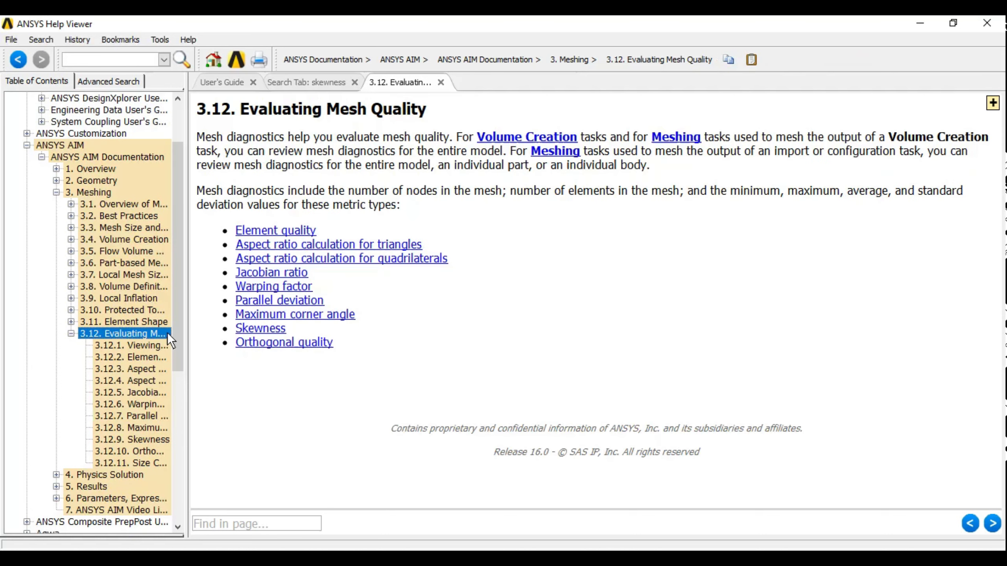
pyautogui.click(326, 316)
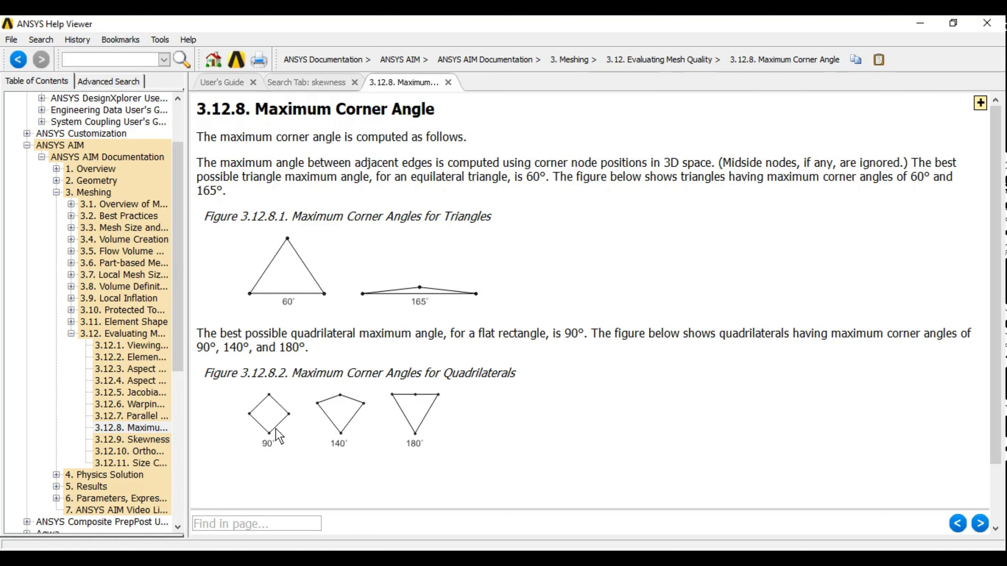
pyautogui.scroll(-3, 317, 408)
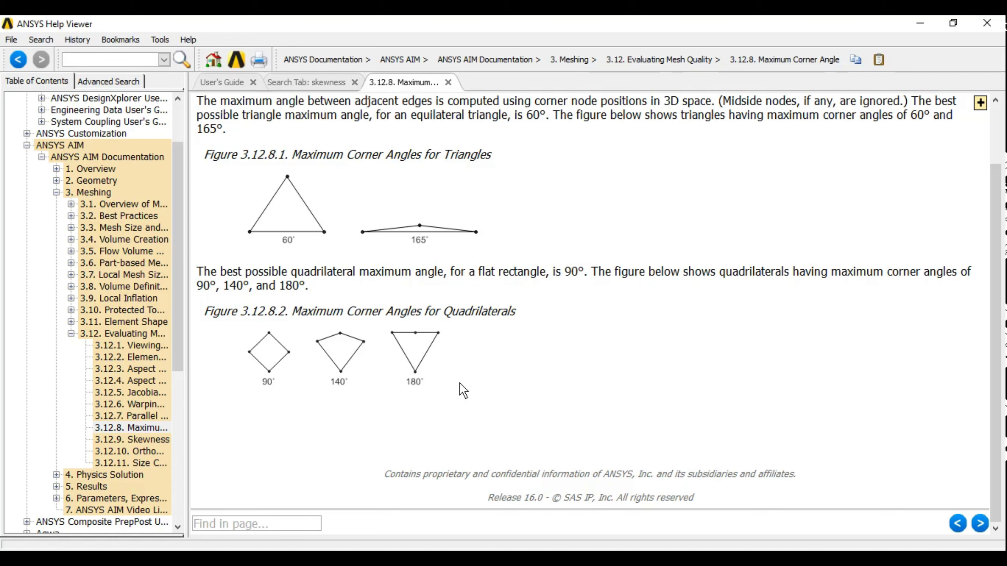
# - Set the tet mesh metric to Maximum Corner Angle and check its 166.61° maximum
pyautogui.click(478, 524)
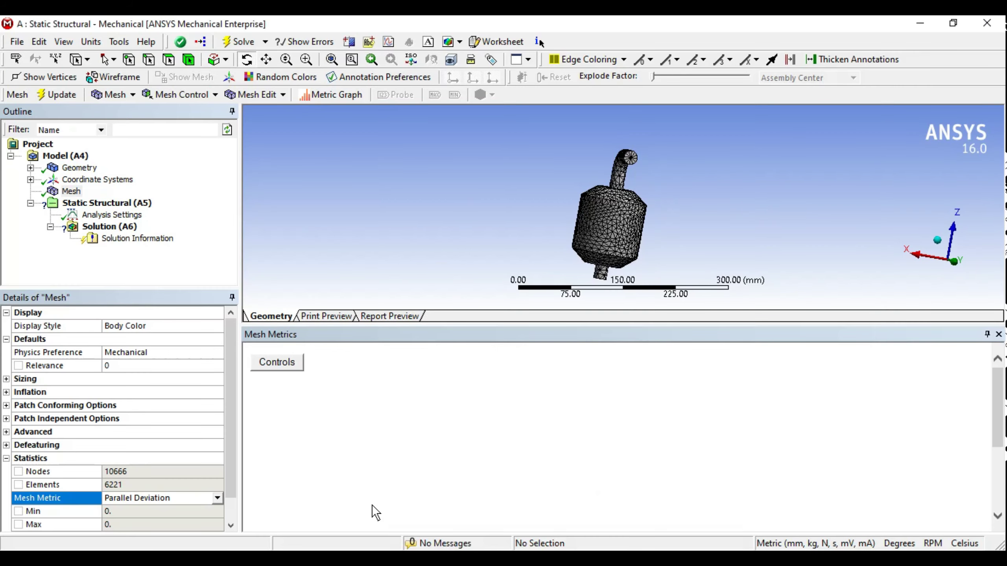
pyautogui.click(217, 498)
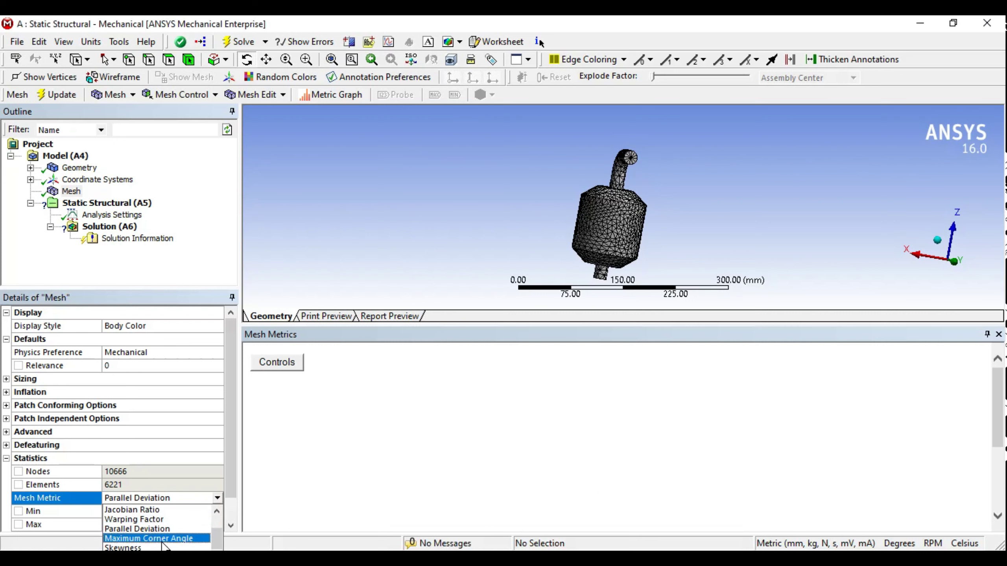
pyautogui.click(177, 527)
pyautogui.scroll(-2, 230, 412)
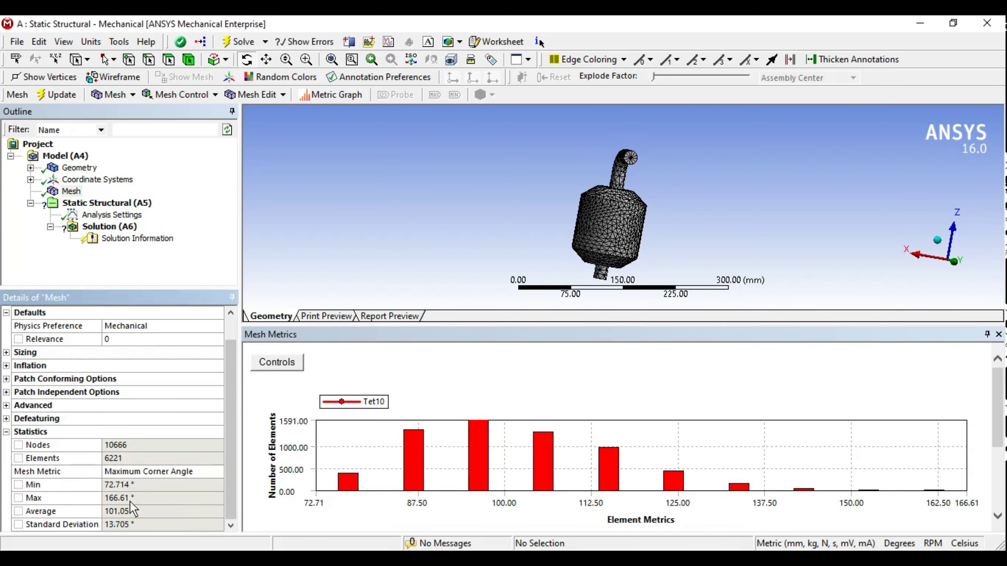
pyautogui.click(154, 499)
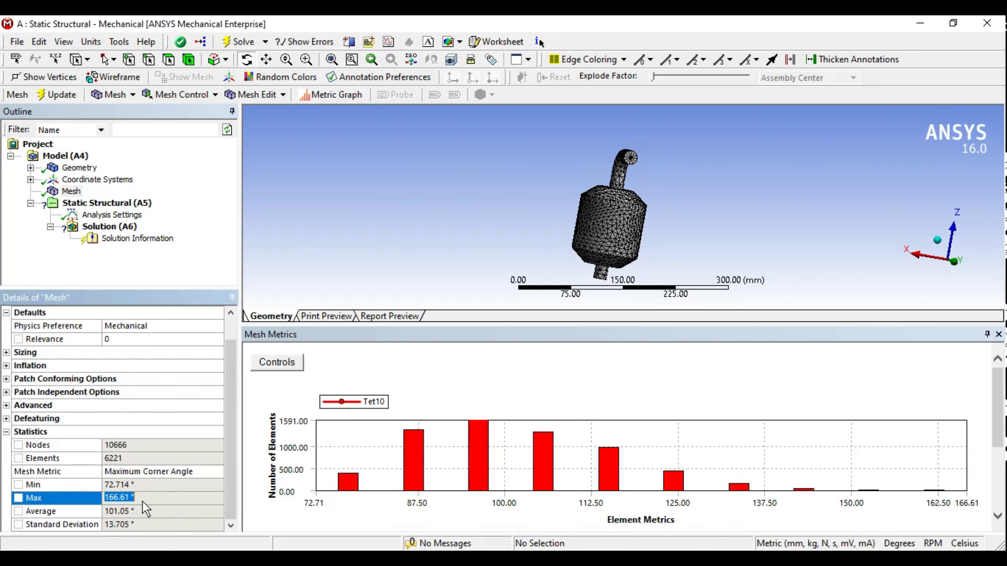
# - Display only the worst-angle tet elements from the last bar and orbit/zoom to inspect them
pyautogui.click(935, 490)
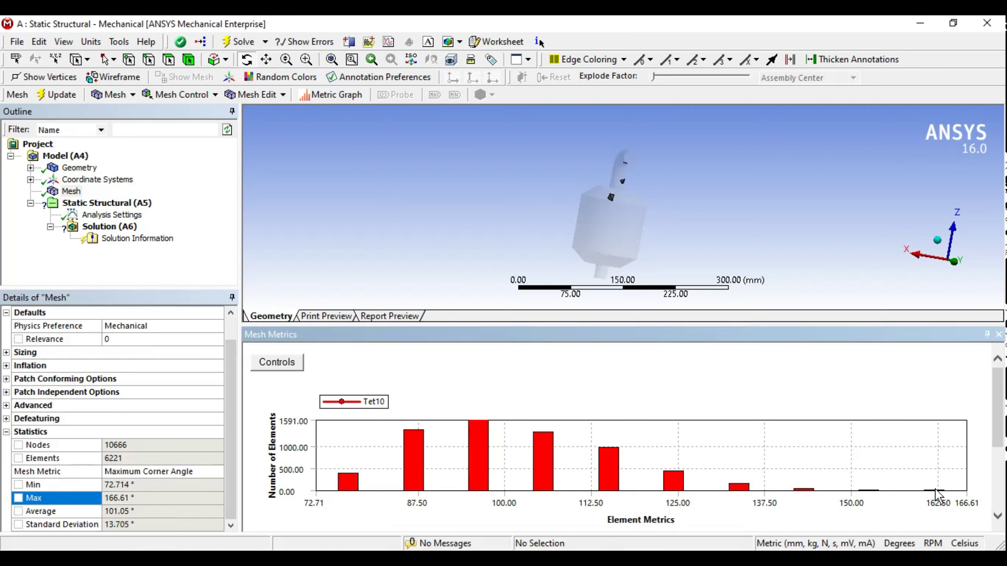
pyautogui.moveTo(691, 206); pyautogui.dragTo(721, 190, button='middle')
pyautogui.scroll(3, 727, 198)
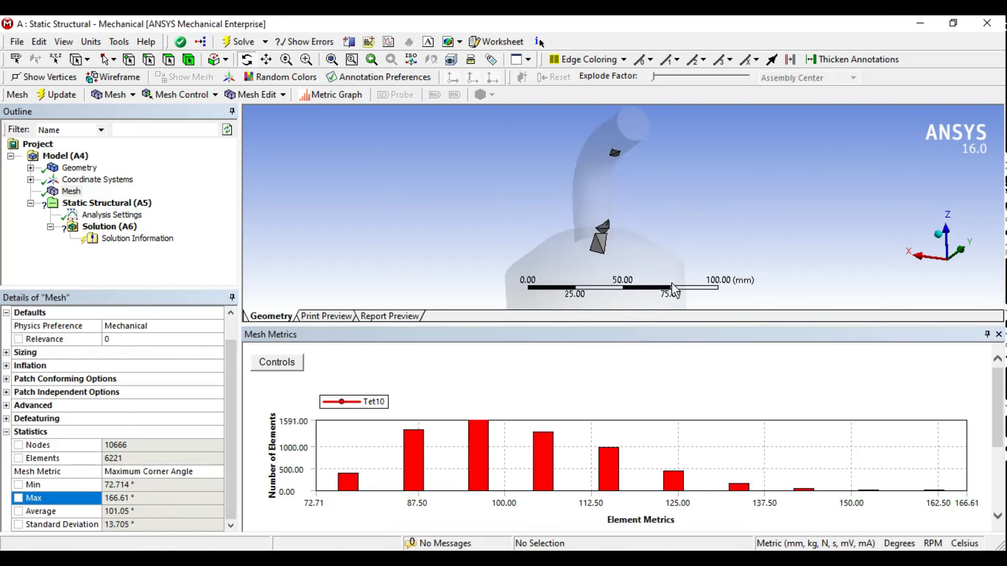
pyautogui.moveTo(672, 285)
pyautogui.mouseDown(button='middle')
pyautogui.moveTo(735, 209)
pyautogui.moveTo(768, 230)
pyautogui.moveTo(585, 215)
pyautogui.moveTo(674, 222)
pyautogui.mouseUp(button='middle')
pyautogui.scroll(1, 657, 227)
pyautogui.scroll(2, 666, 198)
pyautogui.scroll(-2, 667, 200)
pyautogui.scroll(-2, 679, 231)
pyautogui.scroll(-2, 674, 223)
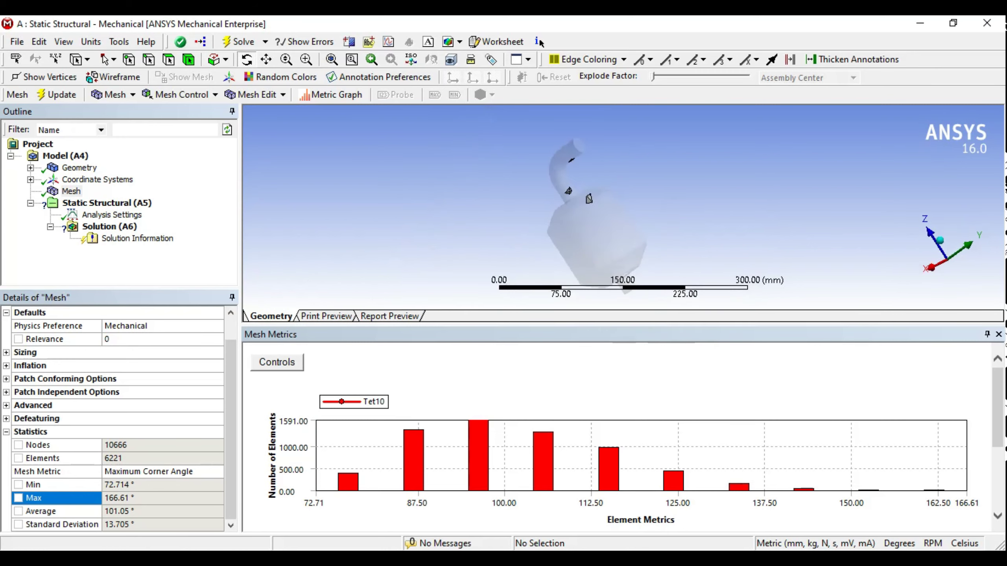
# - Set the hex model (project B) Mesh Metric to Maximum Corner Angle
pyautogui.click(644, 512)
pyautogui.click(221, 467)
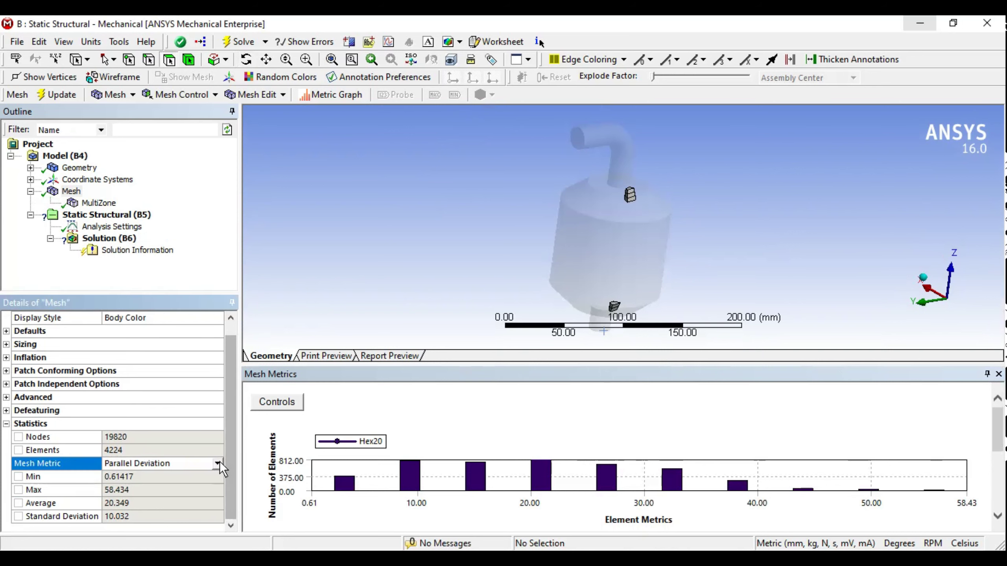
pyautogui.scroll(-1, 181, 510)
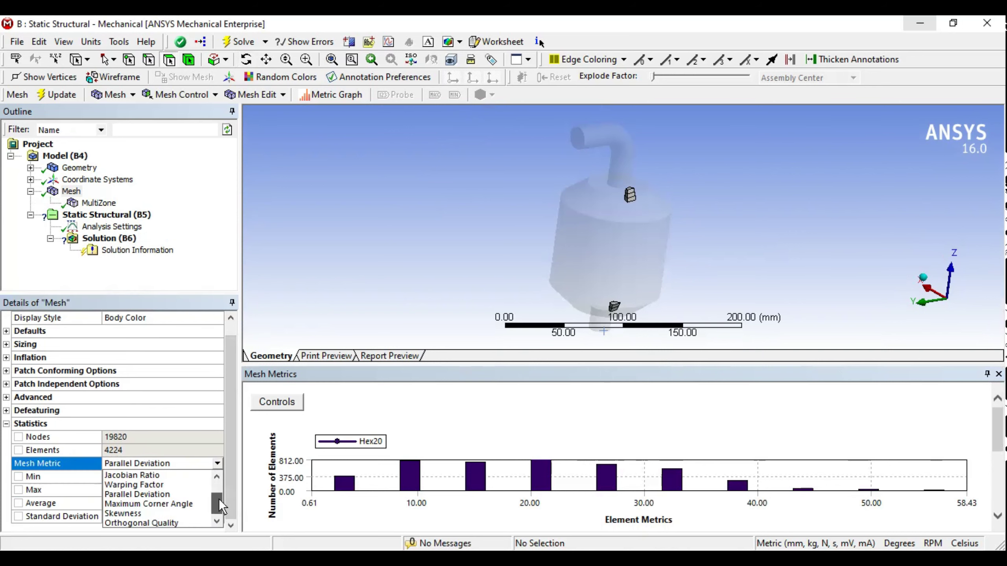
pyautogui.click(178, 506)
pyautogui.moveTo(439, 310); pyautogui.dragTo(451, 314, button='middle')
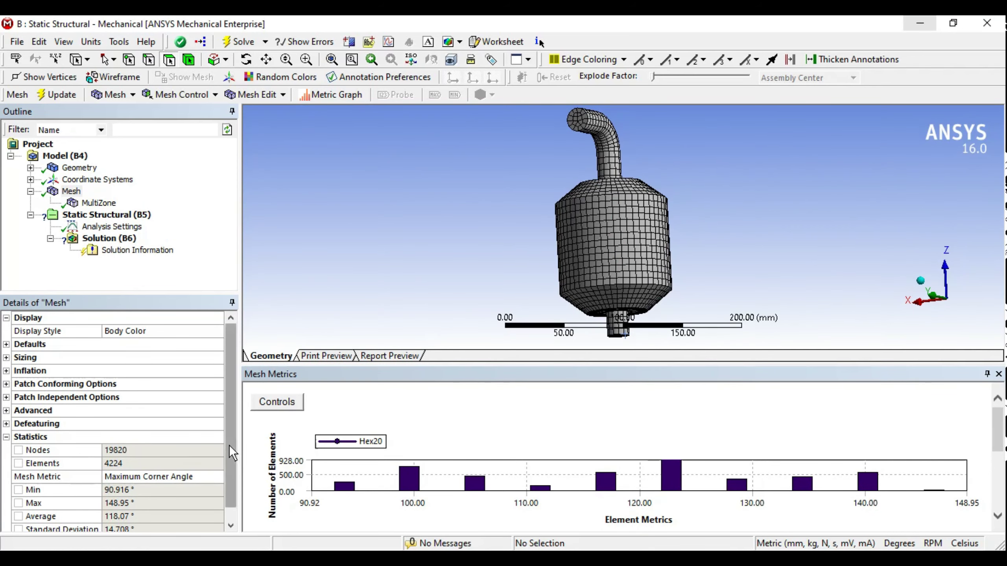
pyautogui.scroll(-1, 232, 453)
# - Show only the worst-angle hex elements (up to 148.95°) and orbit/zoom to inspect them
pyautogui.click(933, 489)
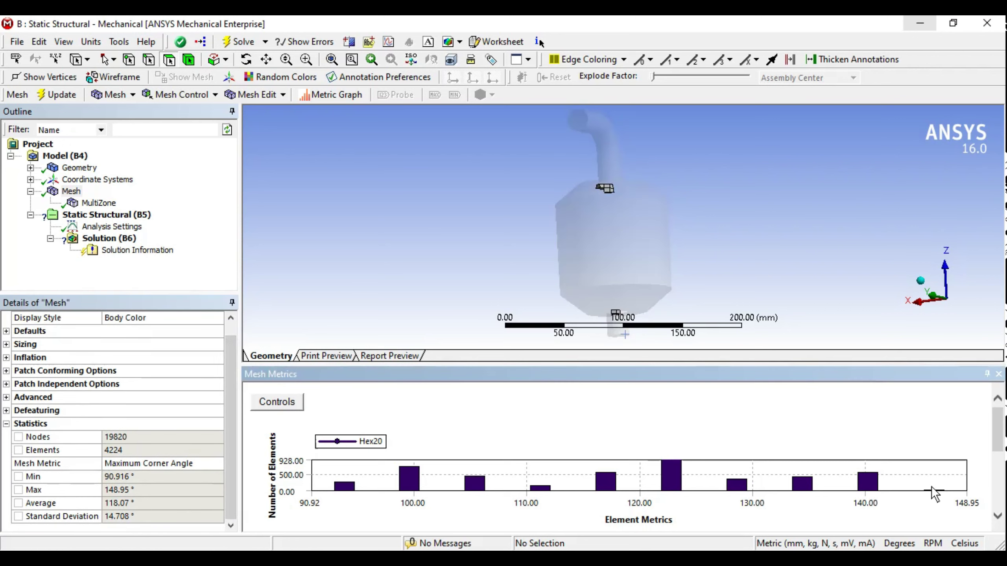
pyautogui.moveTo(644, 209)
pyautogui.mouseDown(button='middle')
pyautogui.moveTo(669, 270)
pyautogui.moveTo(787, 254)
pyautogui.moveTo(640, 232)
pyautogui.moveTo(804, 279)
pyautogui.moveTo(688, 245)
pyautogui.moveTo(714, 206)
pyautogui.moveTo(699, 225)
pyautogui.moveTo(678, 214)
pyautogui.mouseUp(button='middle')
pyautogui.scroll(5, 631, 222)
pyautogui.scroll(3, 711, 206)
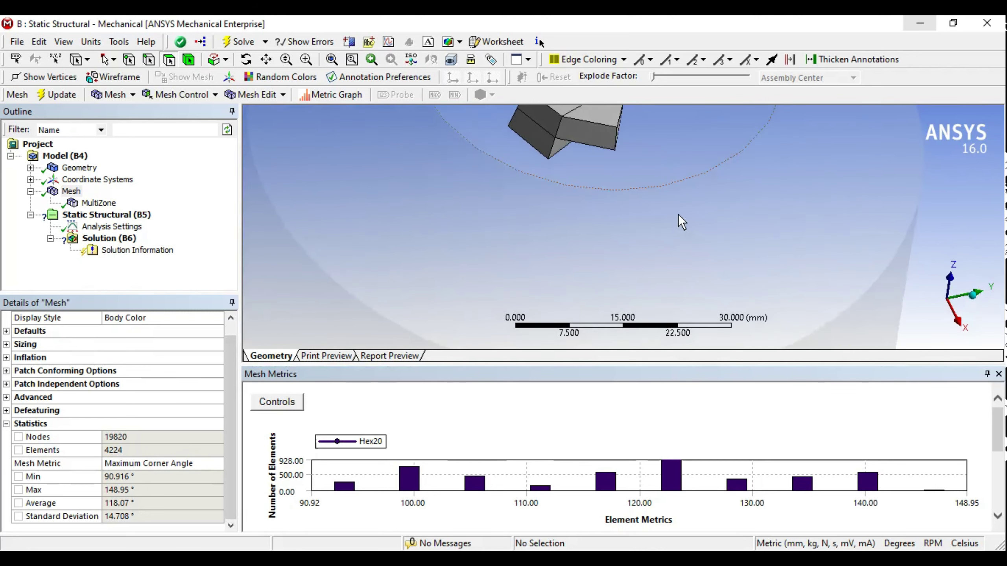
pyautogui.scroll(-2, 679, 222)
pyautogui.scroll(-2, 678, 226)
pyautogui.scroll(-2, 686, 218)
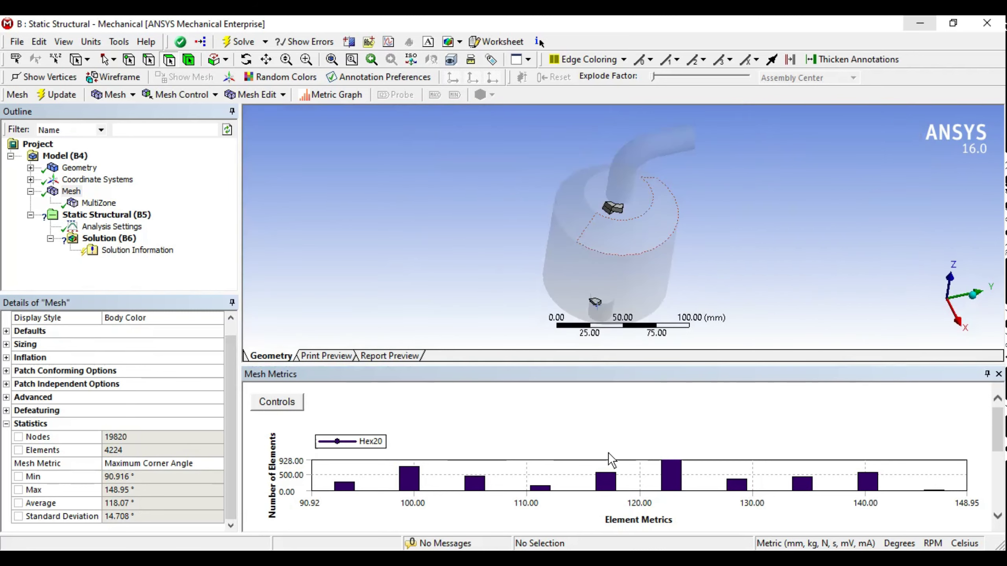